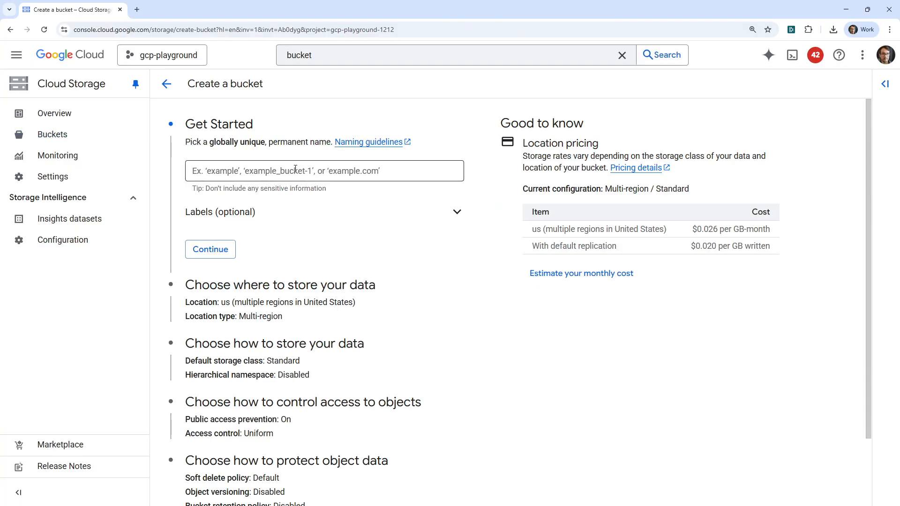
Step: Name the new bucket my-great-bucket and try to continue to the next section
{"action": "left_click_drag", "start_coordinate": [203, 142], "coordinate": [409, 161]}
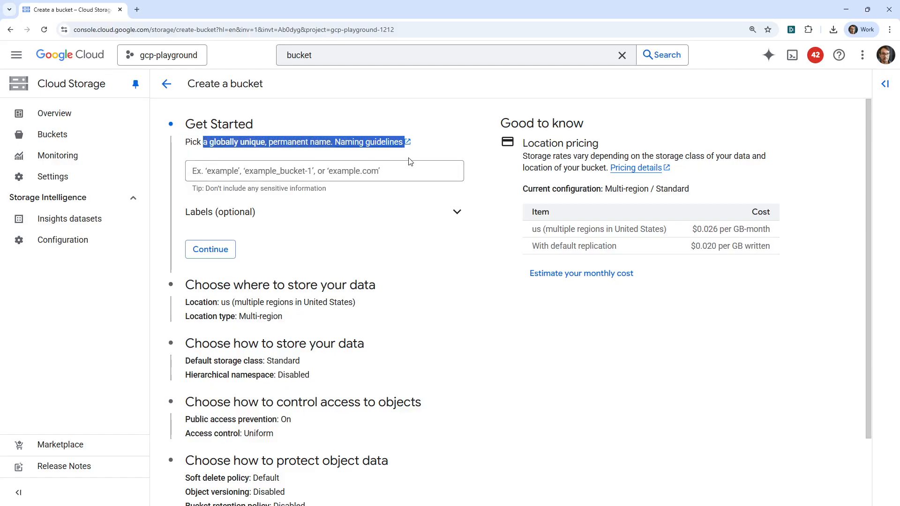
{"action": "left_click", "coordinate": [309, 175]}
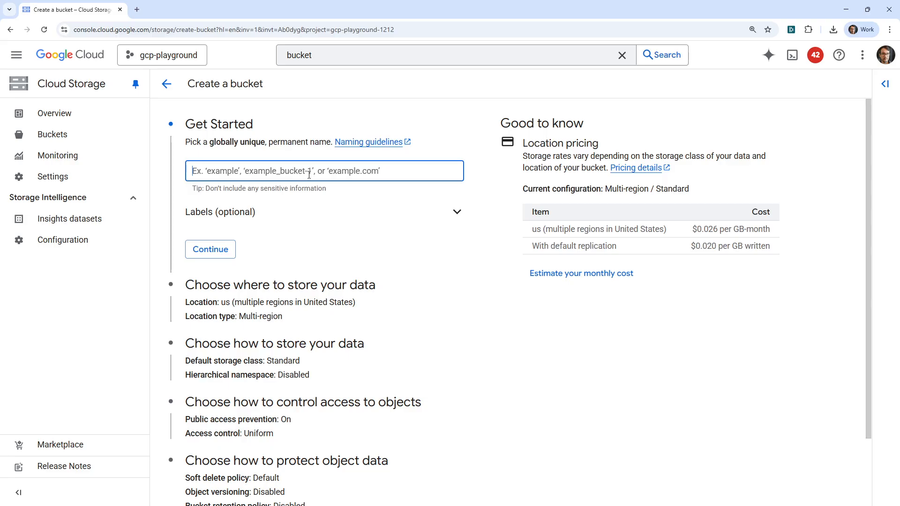
{"action": "type", "text": "my-"}
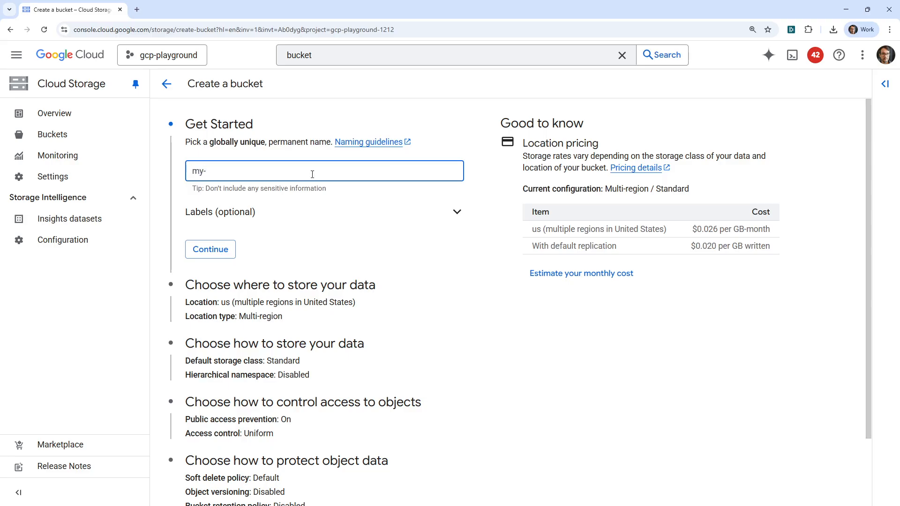
{"action": "type", "text": "great-bucket"}
{"action": "scroll", "coordinate": [401, 223], "scroll_direction": "down", "scroll_amount": 1}
{"action": "left_click", "coordinate": [231, 206]}
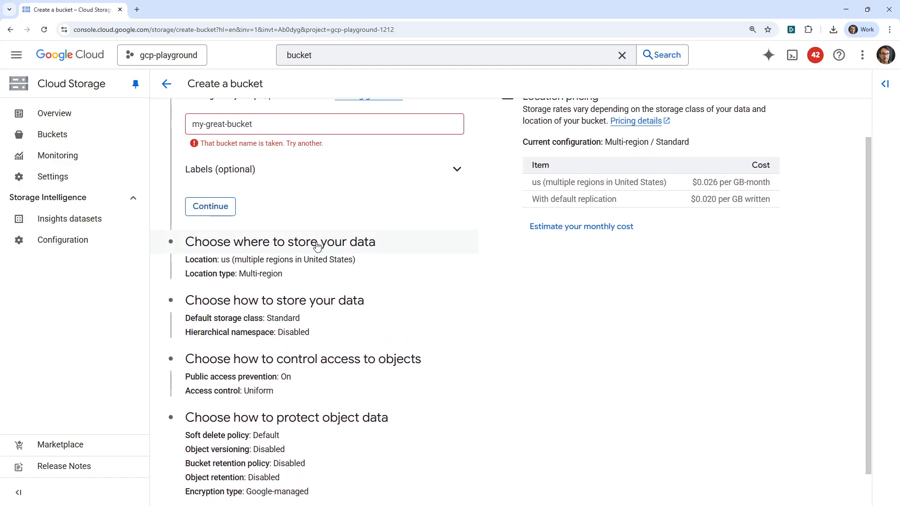
Step: Extend the bucket name to my-great-bucket-22 and continue to the data location section
{"action": "scroll", "coordinate": [316, 241], "scroll_direction": "up", "scroll_amount": 1}
{"action": "left_click", "coordinate": [301, 171]}
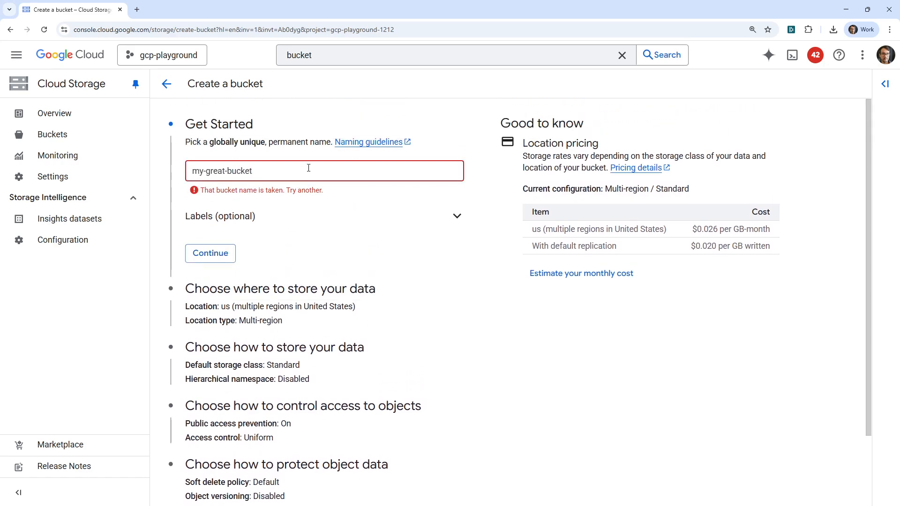
{"action": "type", "text": "-22"}
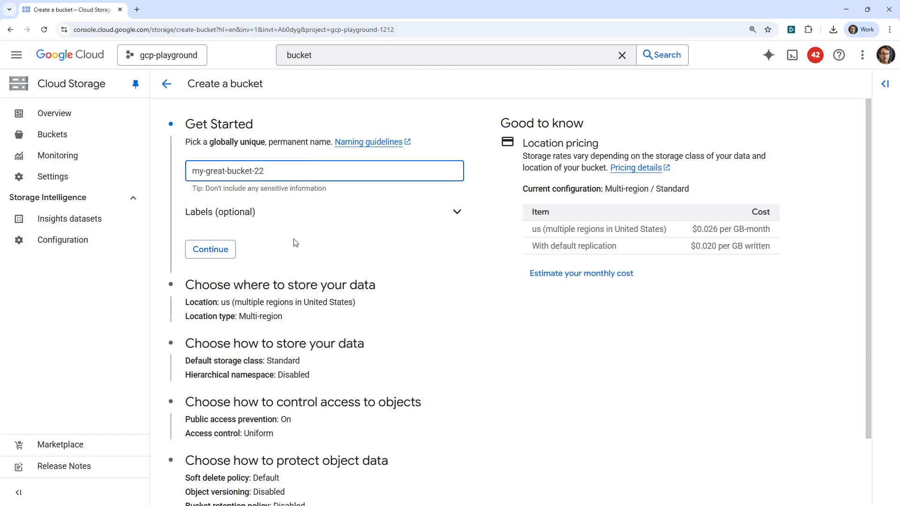
{"action": "left_click", "coordinate": [211, 249]}
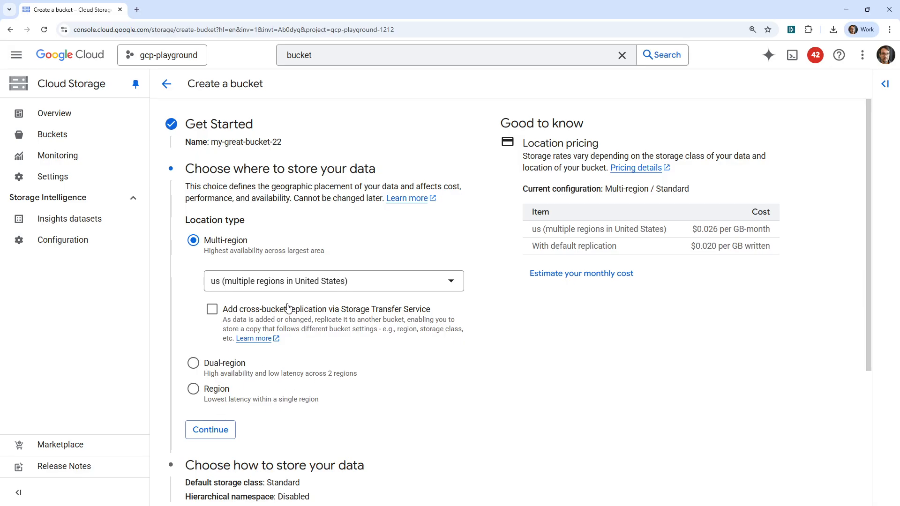
Step: Compare the location pricing of the single region northamerica-northeast2 (Toronto) with that of the US multi-region
{"action": "left_click", "coordinate": [305, 282]}
{"action": "left_click", "coordinate": [332, 235]}
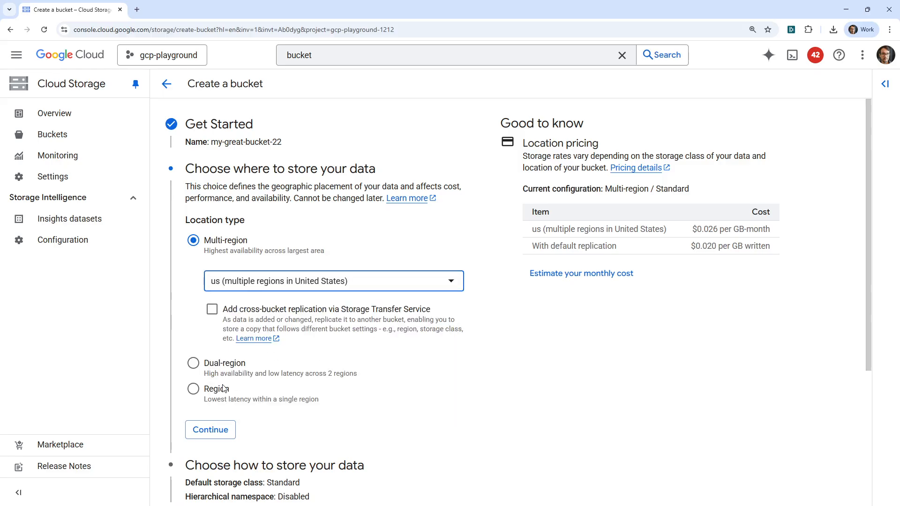
{"action": "left_click", "coordinate": [198, 390]}
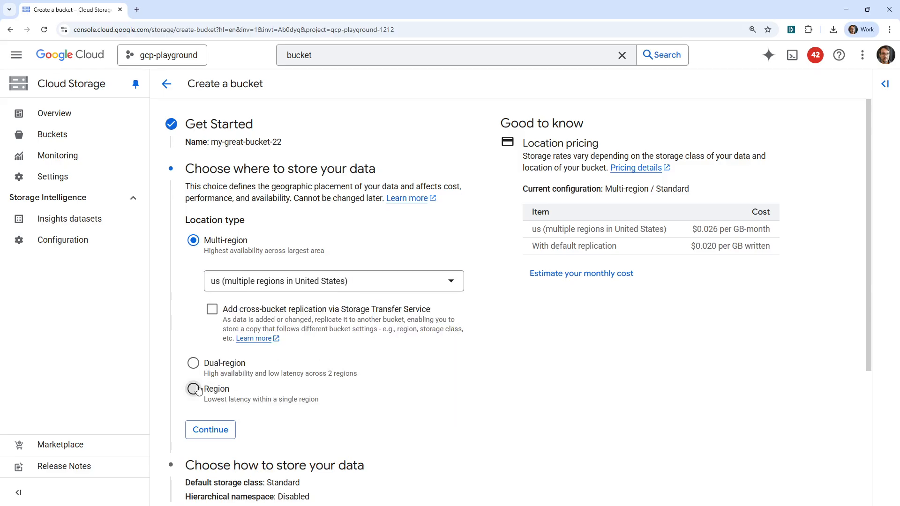
{"action": "left_click", "coordinate": [272, 333]}
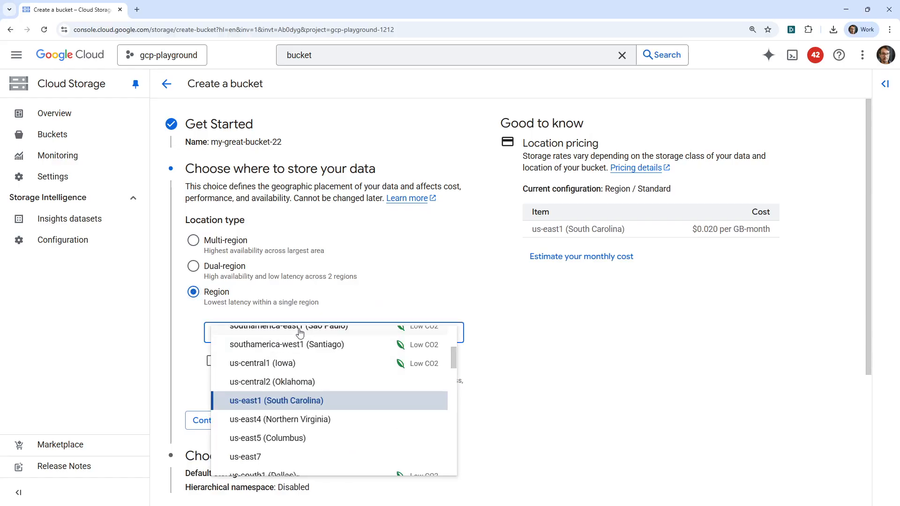
{"action": "scroll", "coordinate": [369, 397], "scroll_direction": "up", "scroll_amount": 3}
{"action": "scroll", "coordinate": [367, 400], "scroll_direction": "down", "scroll_amount": 2}
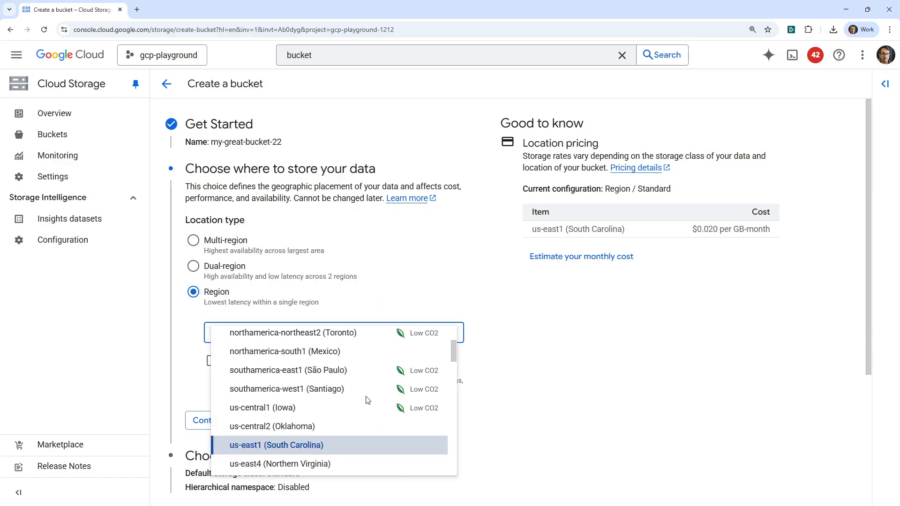
{"action": "scroll", "coordinate": [368, 400], "scroll_direction": "up", "scroll_amount": 1}
{"action": "left_click", "coordinate": [338, 375]}
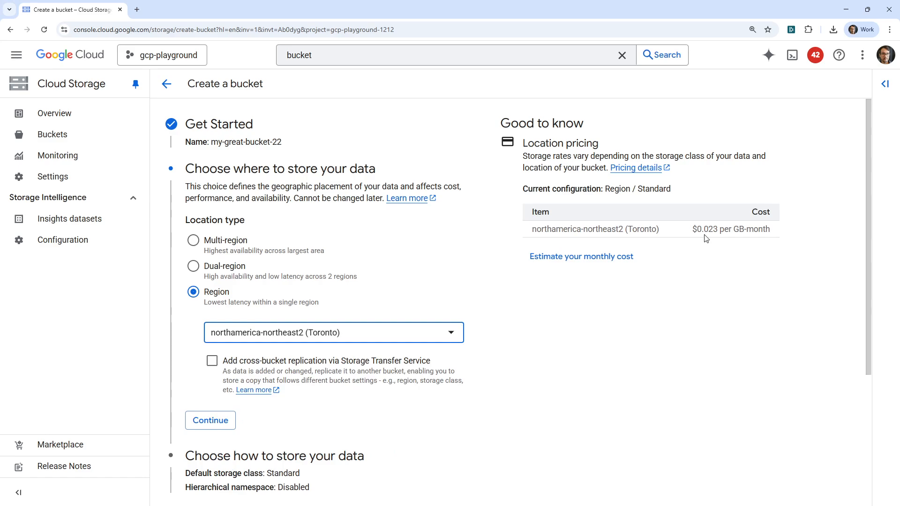
{"action": "left_click", "coordinate": [227, 248]}
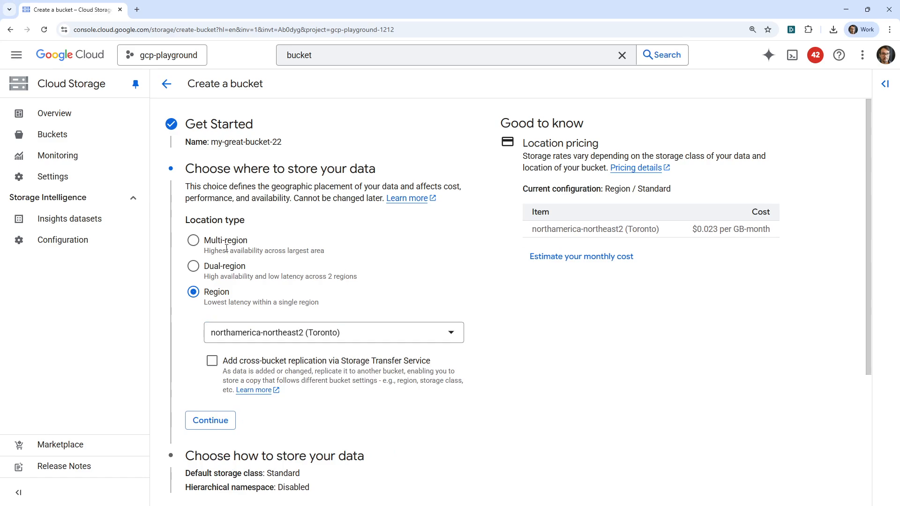
{"action": "left_click", "coordinate": [216, 247]}
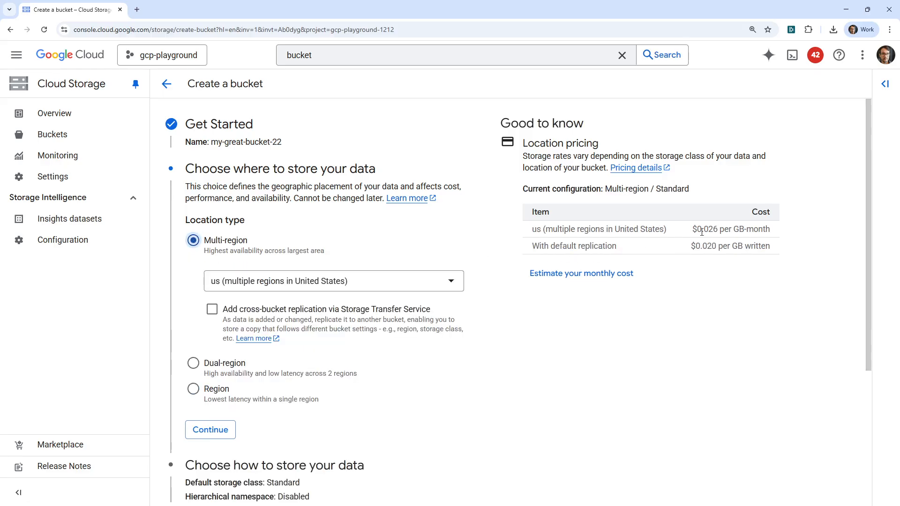
Step: Set the location type to Region with northamerica-northeast2 (Toronto) and continue to the storage class section
{"action": "left_click", "coordinate": [193, 389]}
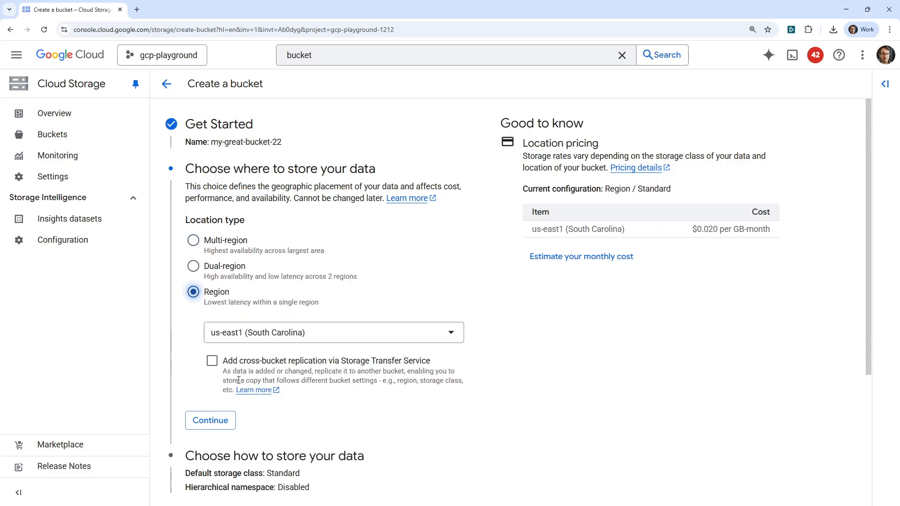
{"action": "left_click", "coordinate": [317, 333]}
{"action": "scroll", "coordinate": [305, 403], "scroll_direction": "up", "scroll_amount": 3}
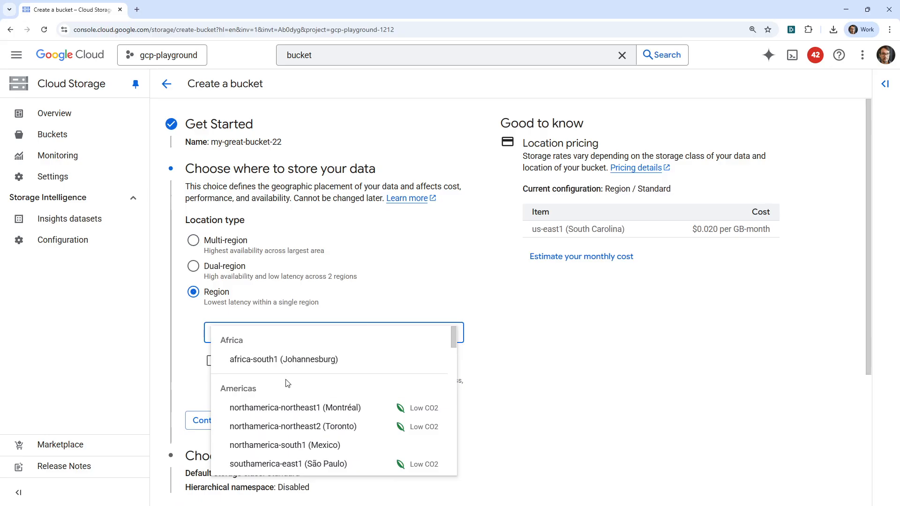
{"action": "left_click", "coordinate": [333, 418]}
{"action": "scroll", "coordinate": [523, 312], "scroll_direction": "down", "scroll_amount": 4}
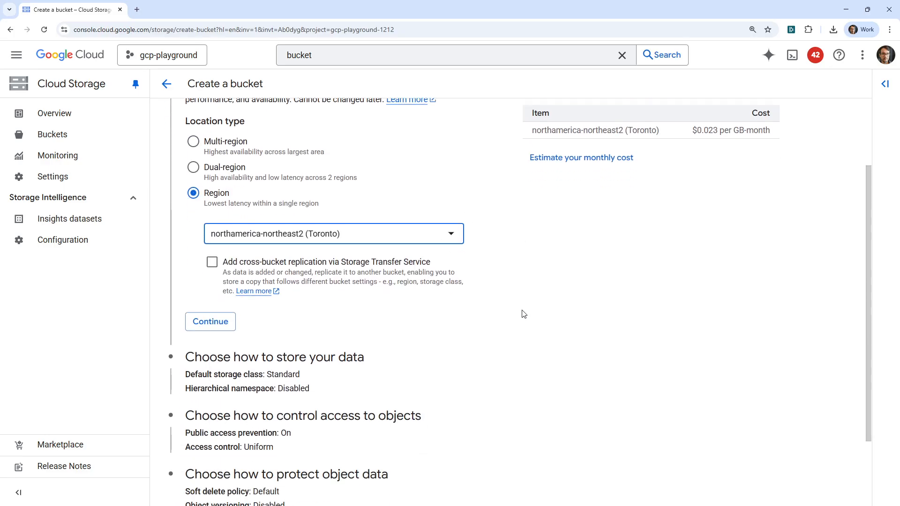
{"action": "left_click", "coordinate": [210, 233]}
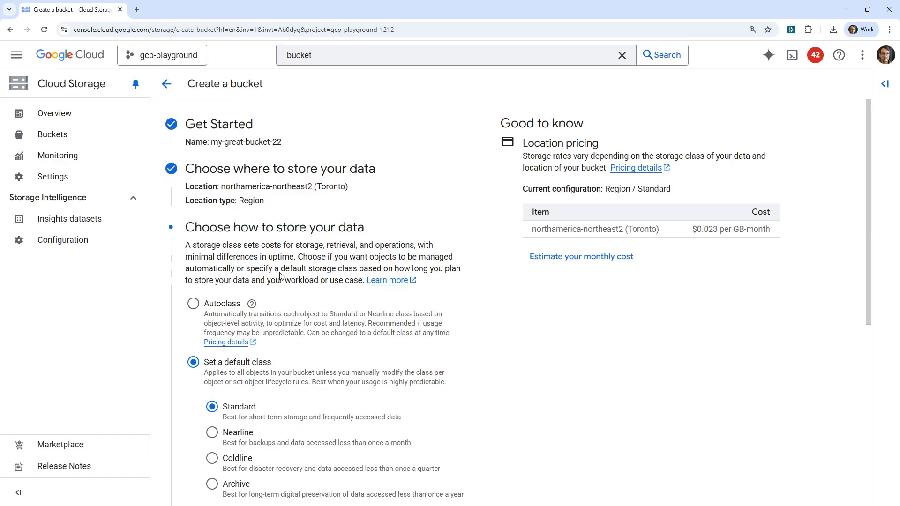
Step: Accept Standard as the default storage class without hierarchical namespace and continue to access control
{"action": "scroll", "coordinate": [280, 277], "scroll_direction": "down", "scroll_amount": 2}
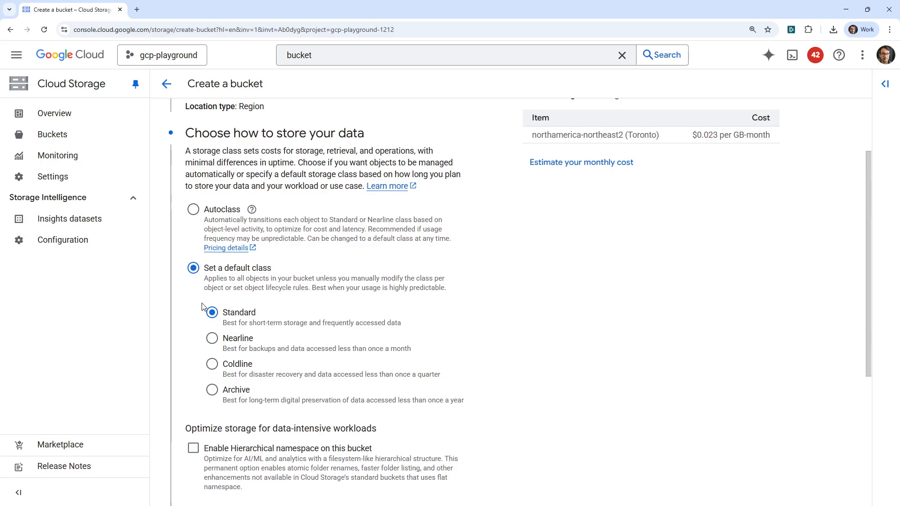
{"action": "scroll", "coordinate": [227, 155], "scroll_direction": "down", "scroll_amount": 4}
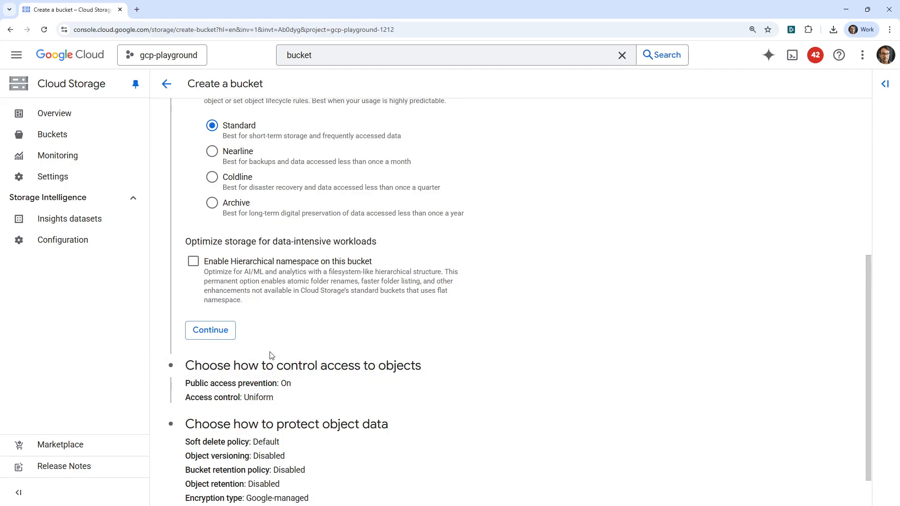
{"action": "left_click", "coordinate": [226, 331]}
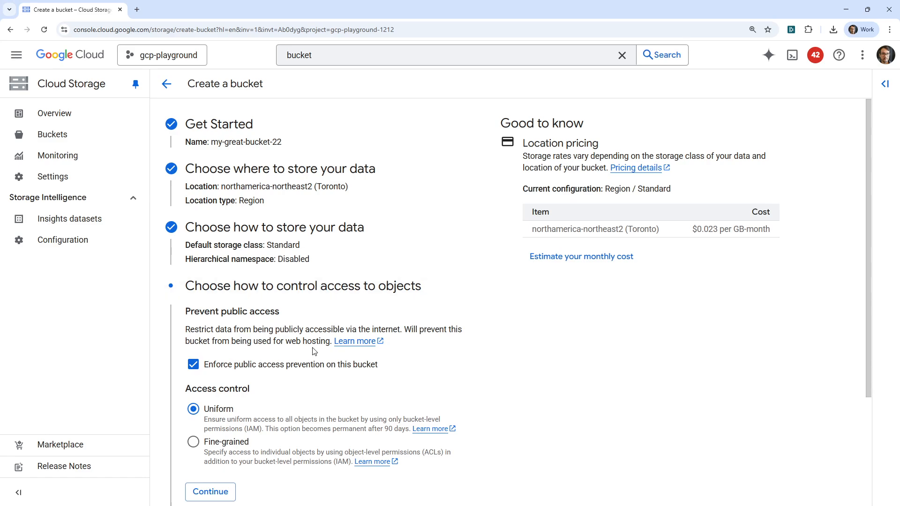
Step: Accept enforced public access prevention with Uniform access control, and turn off the soft delete policy
{"action": "scroll", "coordinate": [247, 363], "scroll_direction": "down", "scroll_amount": 3}
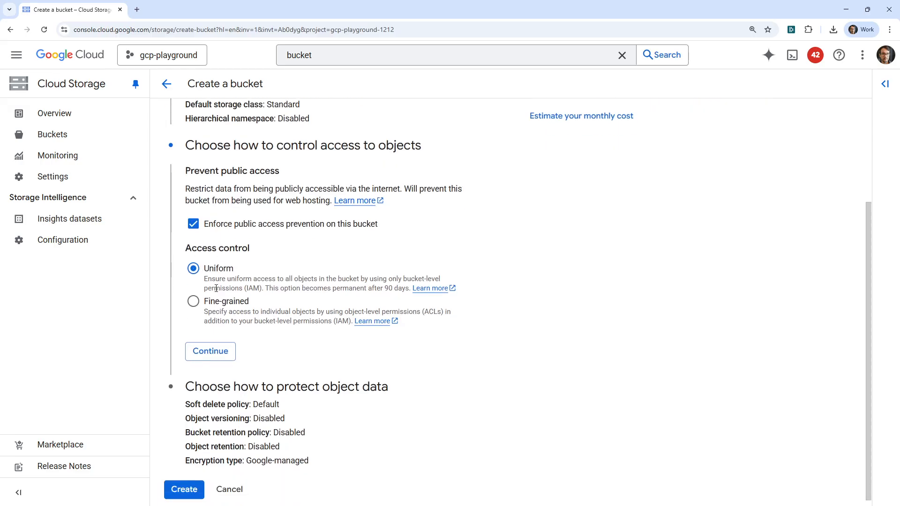
{"action": "left_click", "coordinate": [220, 353]}
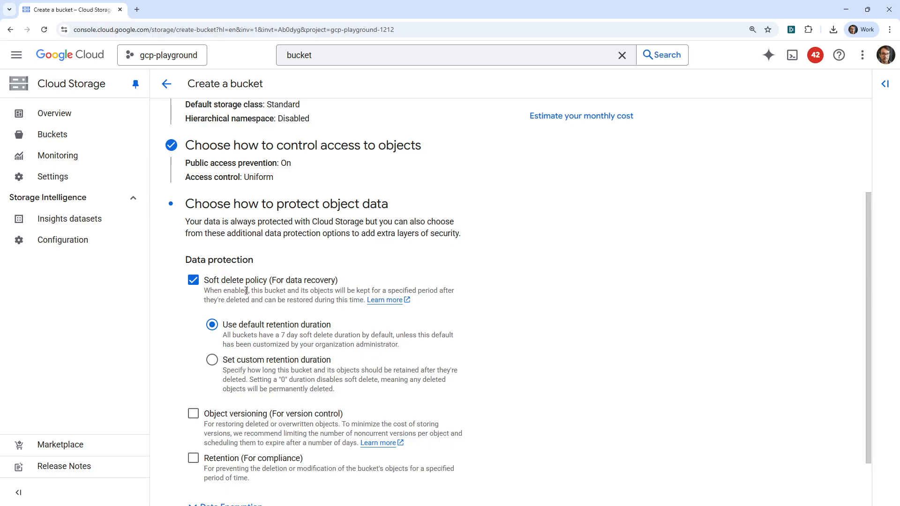
{"action": "left_click", "coordinate": [192, 284]}
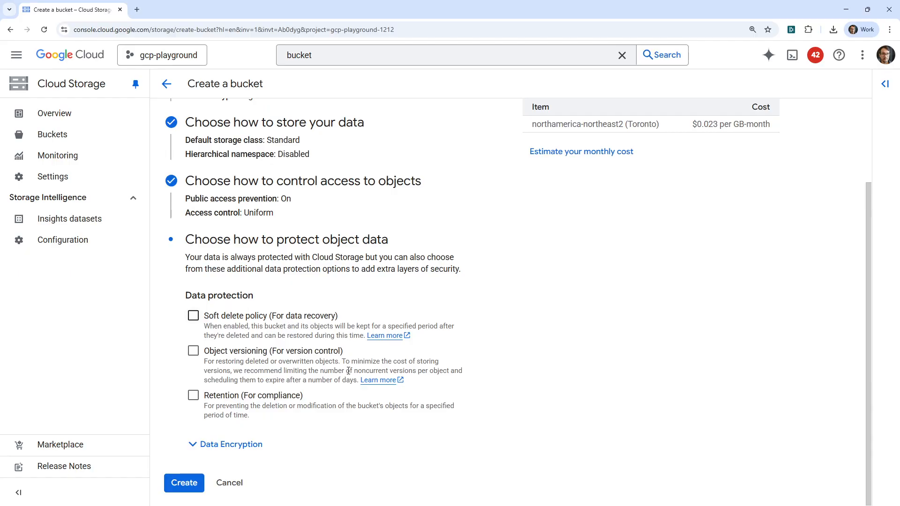
Step: Examine the object versioning and retention options, leaving both disabled
{"action": "left_click", "coordinate": [206, 353]}
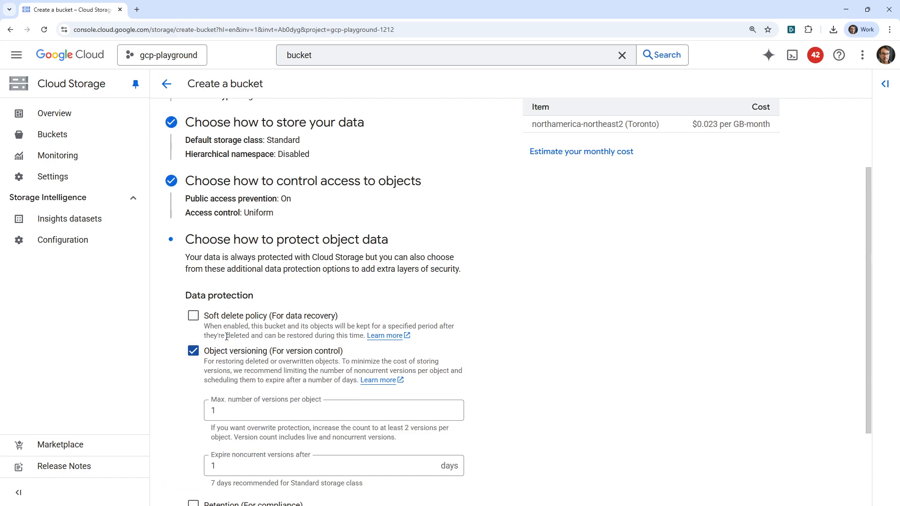
{"action": "left_click", "coordinate": [192, 352]}
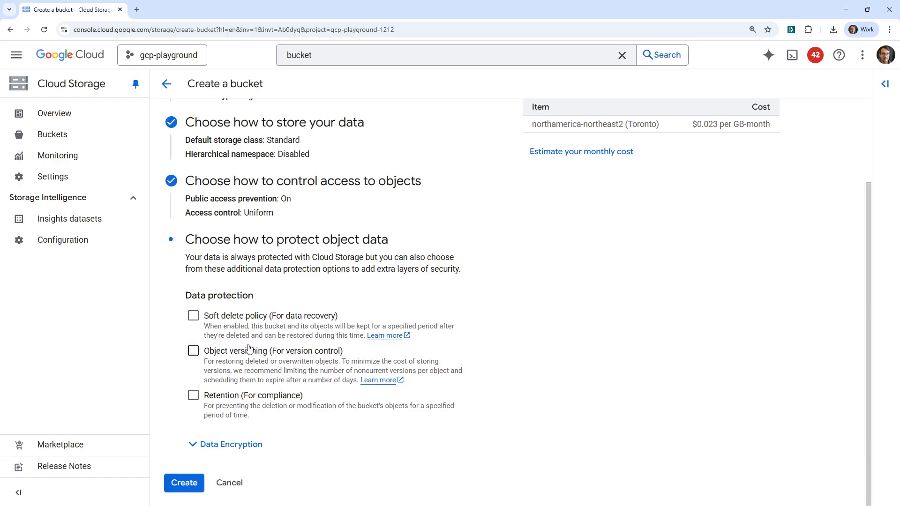
{"action": "left_click", "coordinate": [193, 395]}
{"action": "scroll", "coordinate": [208, 345], "scroll_direction": "down", "scroll_amount": 2}
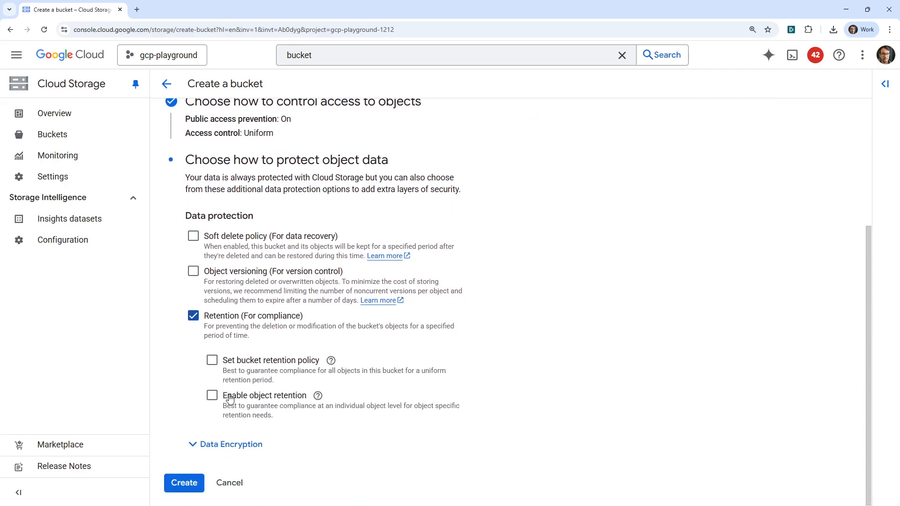
{"action": "left_click", "coordinate": [193, 317]}
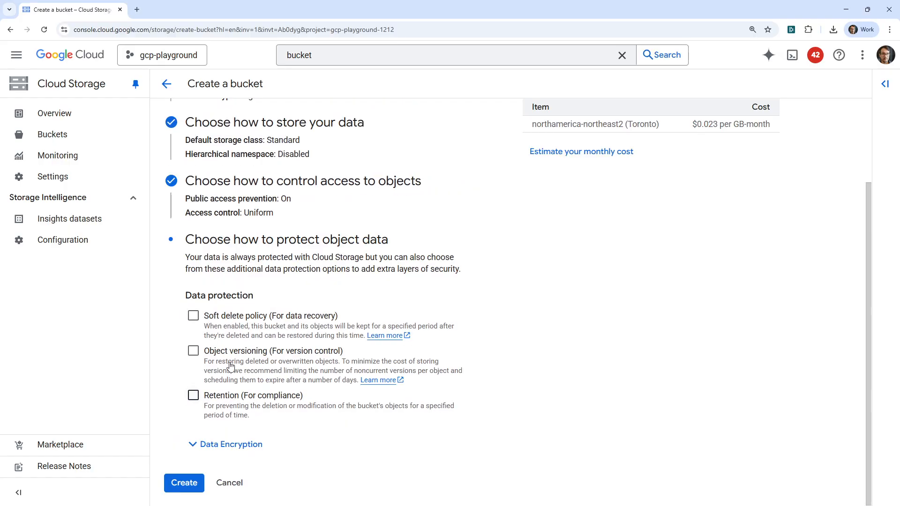
Step: Create the bucket with public access prevention enforced
{"action": "left_click", "coordinate": [191, 483]}
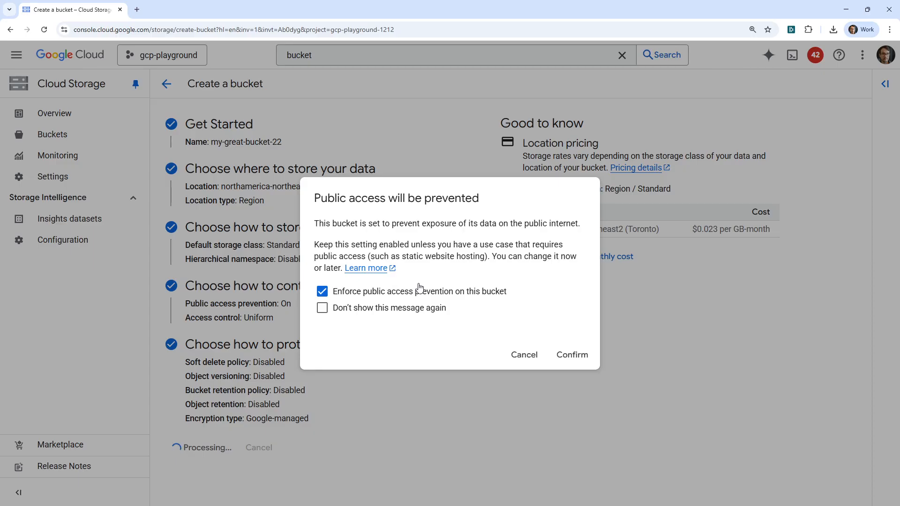
{"action": "left_click", "coordinate": [573, 356]}
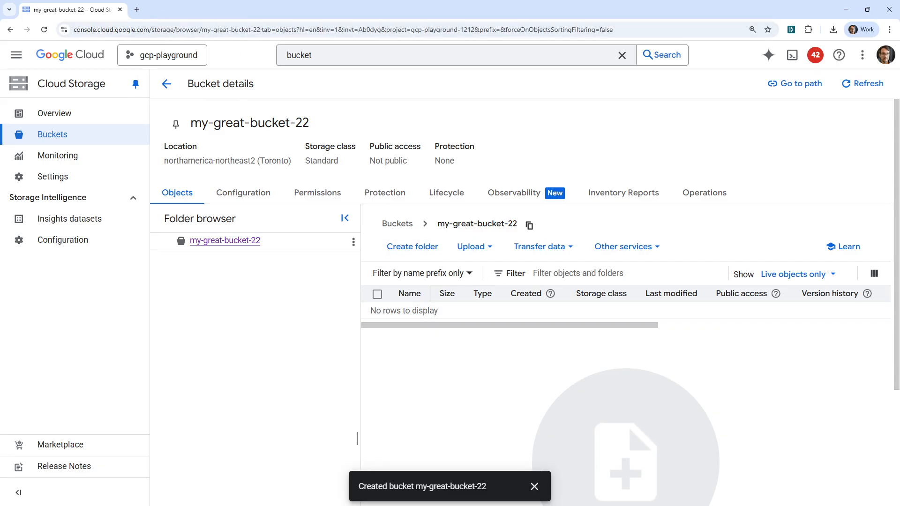
Step: Open ChatGPT in a new browser tab and detach it into its own window
{"action": "left_click", "coordinate": [137, 9]}
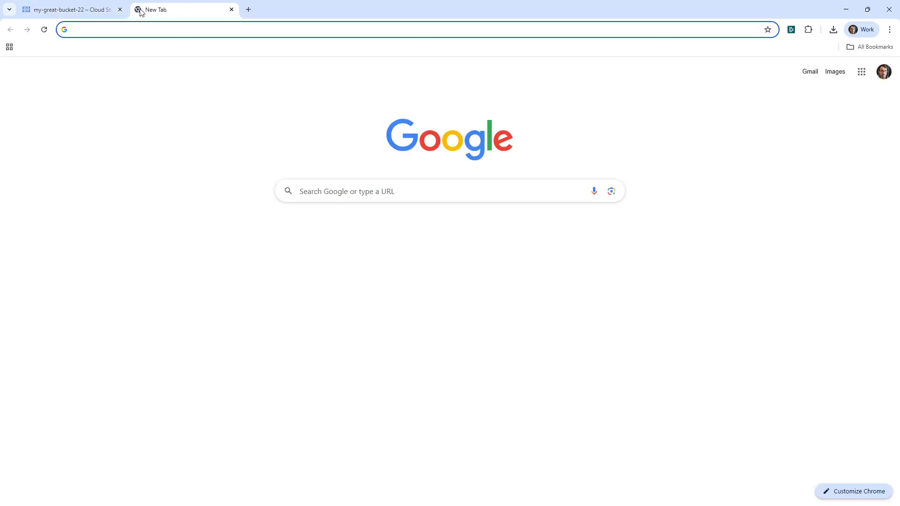
{"action": "type", "text": "chat"}
{"action": "key", "text": "Return"}
{"action": "left_click_drag", "start_coordinate": [142, 13], "coordinate": [215, 0]}
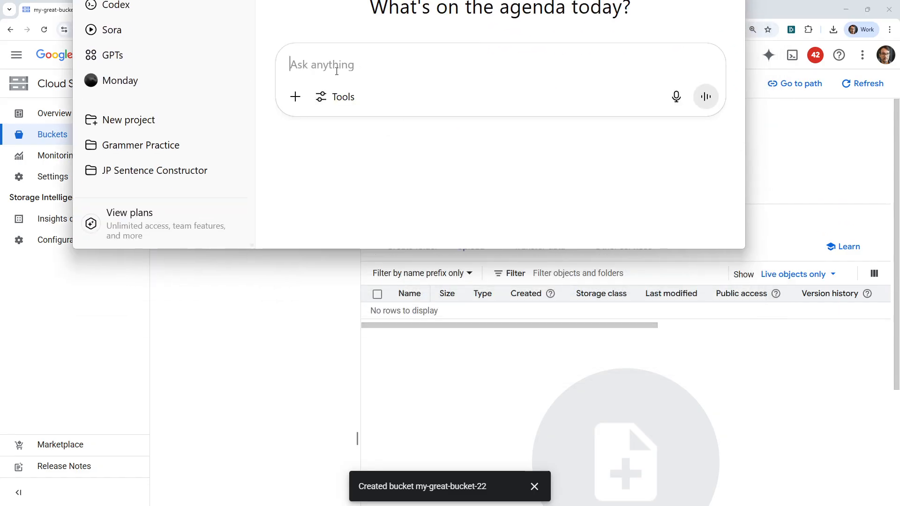
Step: Send ChatGPT the prompt "A cloud engineer working on GCP and their seat is racecar"
{"action": "type", "text": "A cloud engineer"}
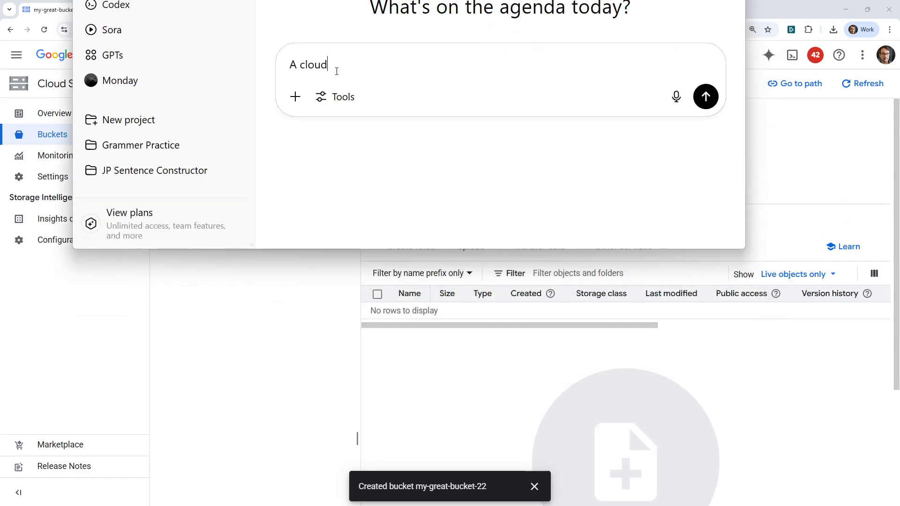
{"action": "type", "text": "king on GCP "}
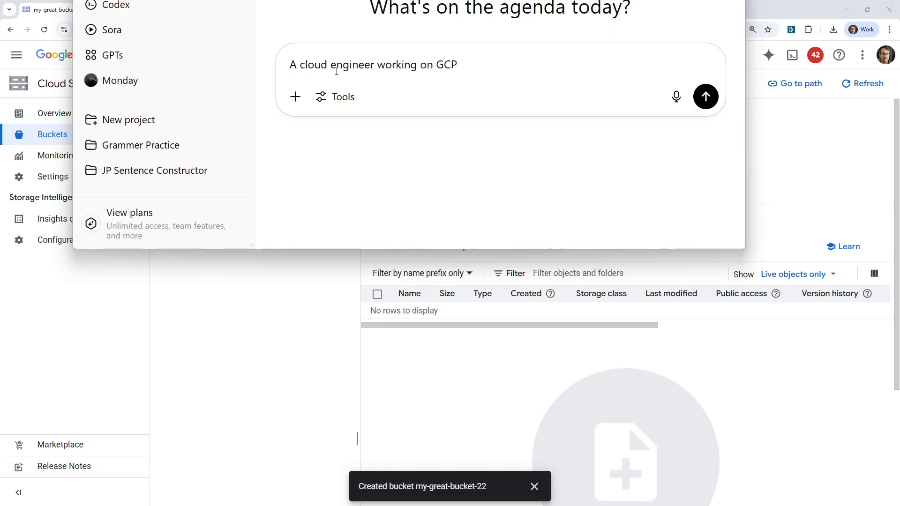
{"action": "type", "text": "and their seat is"}
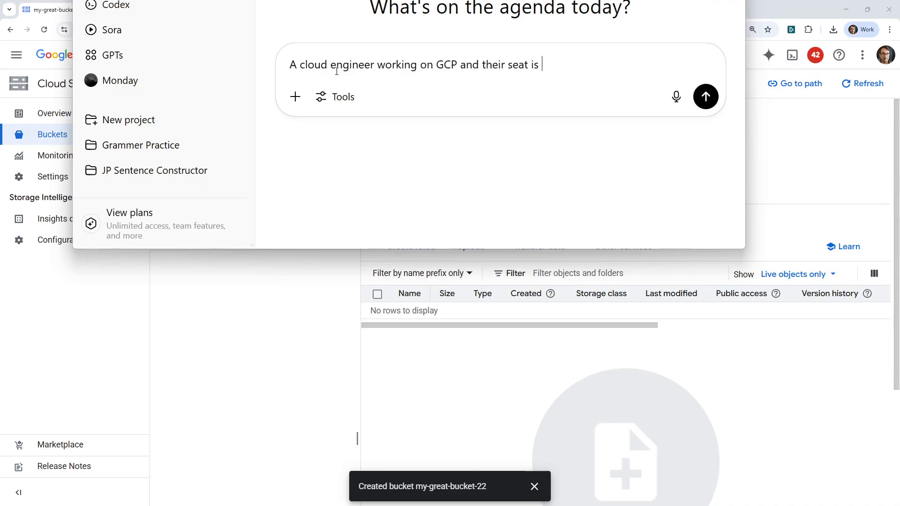
{"action": "type", "text": " racecar"}
{"action": "key", "text": "Return"}
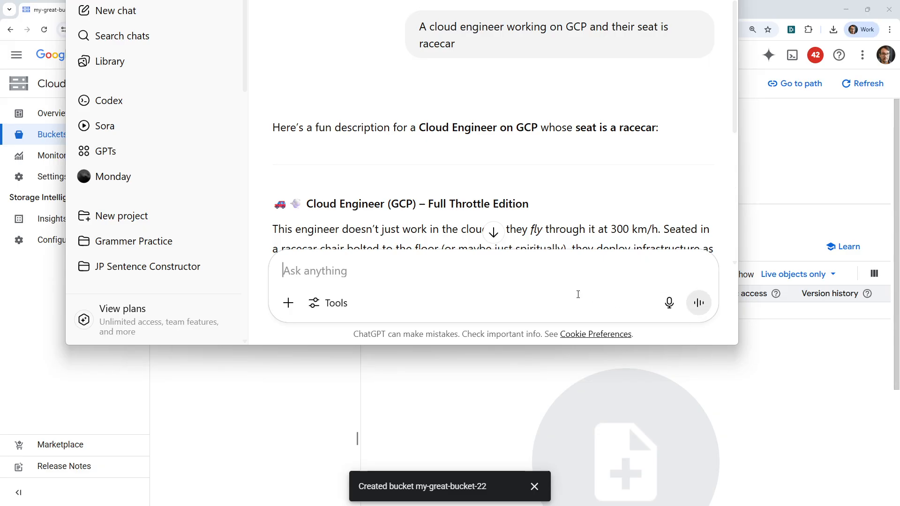
Step: Ask ChatGPT to "create an image" from the description and view the generated picture
{"action": "type", "text": "create an "}
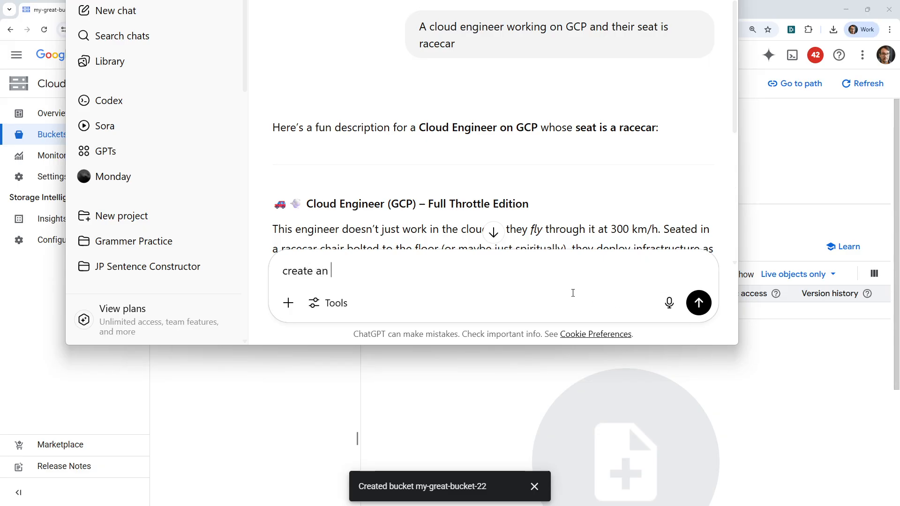
{"action": "type", "text": "image"}
{"action": "key", "text": "Return"}
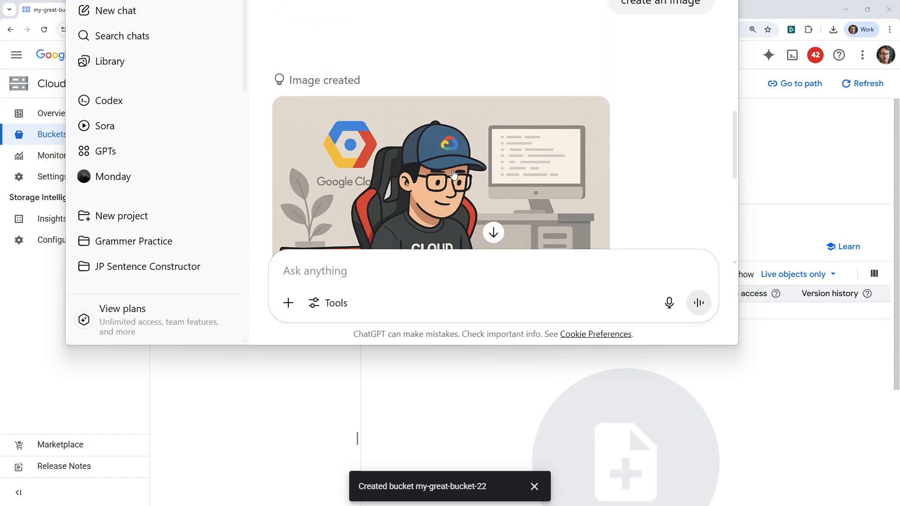
{"action": "scroll", "coordinate": [451, 174], "scroll_direction": "down", "scroll_amount": 4}
{"action": "scroll", "coordinate": [450, 174], "scroll_direction": "up", "scroll_amount": 3}
{"action": "scroll", "coordinate": [451, 159], "scroll_direction": "down", "scroll_amount": 1}
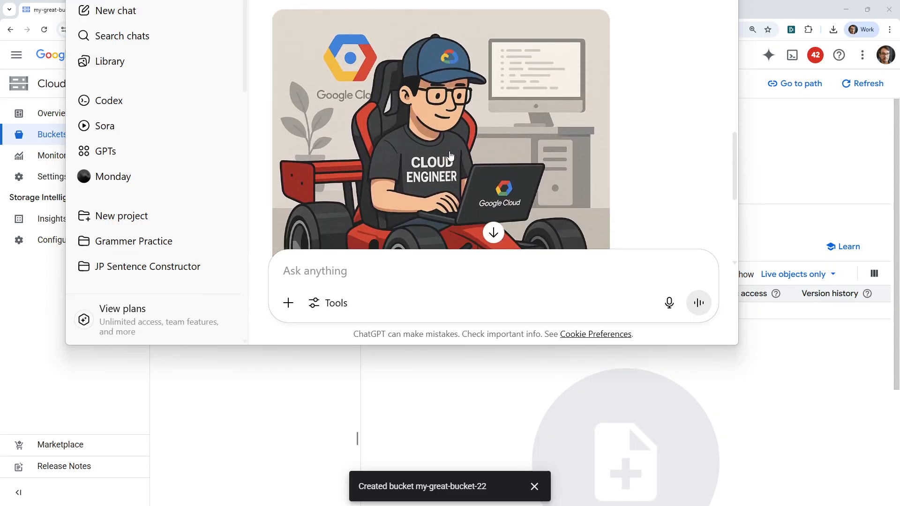
Step: Save the generated picture out of ChatGPT and upload it as cloud-engineer.png to my-great-bucket-22 in Cloud Storage
{"action": "left_click_drag", "start_coordinate": [429, 132], "coordinate": [294, 0]}
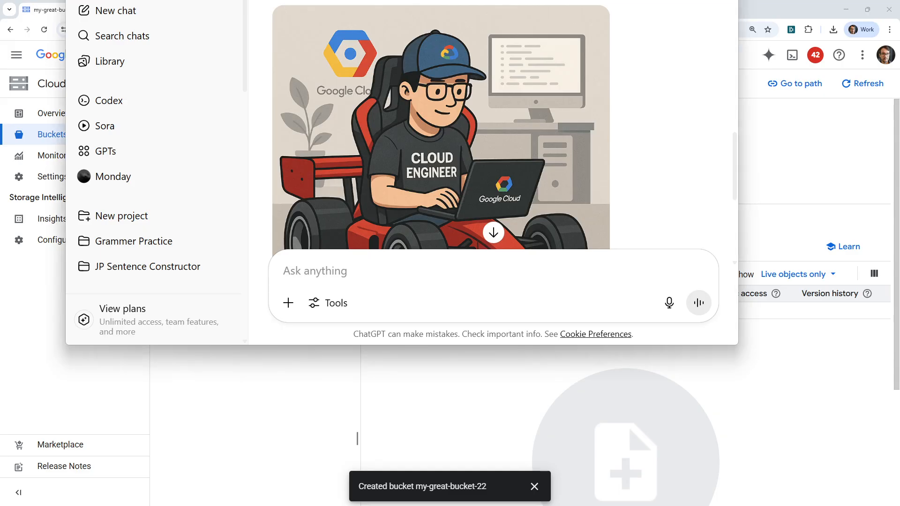
{"action": "left_click_drag", "start_coordinate": [403, 0], "coordinate": [482, 319]}
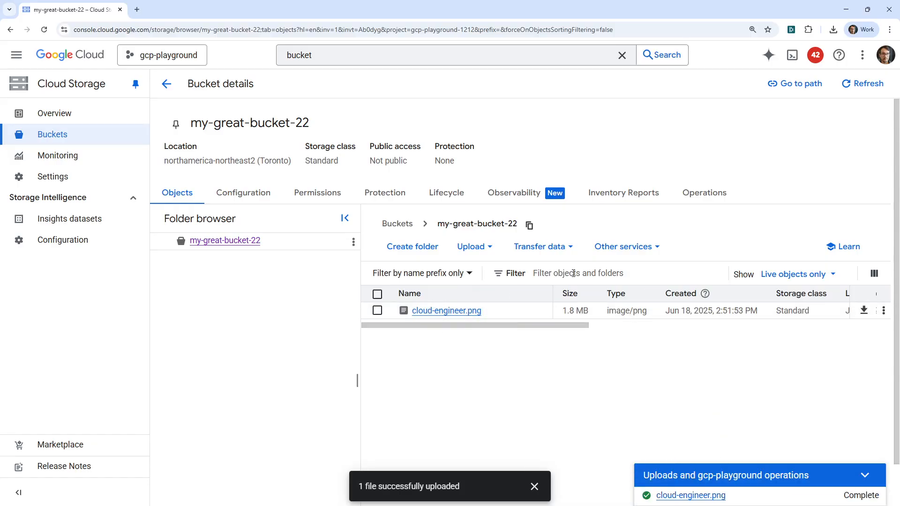
Step: Examine the bucket's data transfer options, other services and lifecycle rules, and return to its object list
{"action": "left_click", "coordinate": [570, 246]}
{"action": "left_click", "coordinate": [615, 249]}
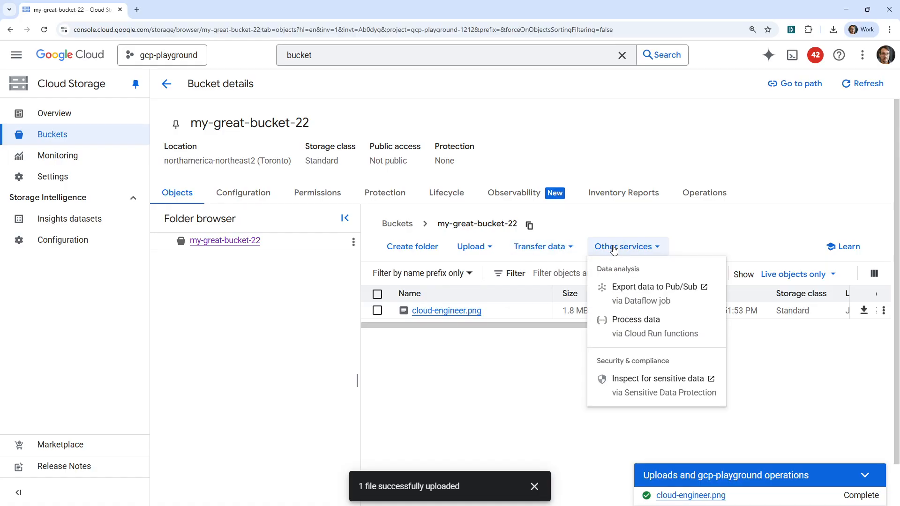
{"action": "left_click", "coordinate": [477, 228]}
{"action": "left_click", "coordinate": [440, 193]}
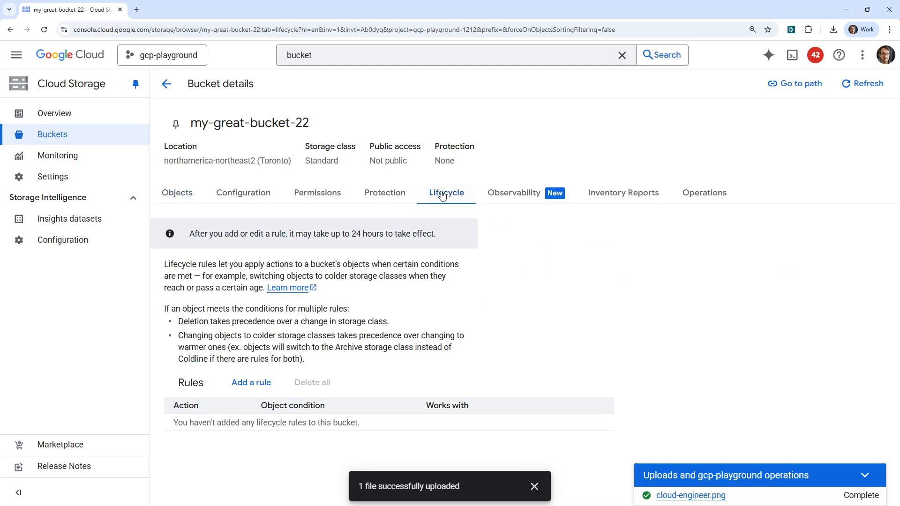
{"action": "left_click", "coordinate": [170, 197]}
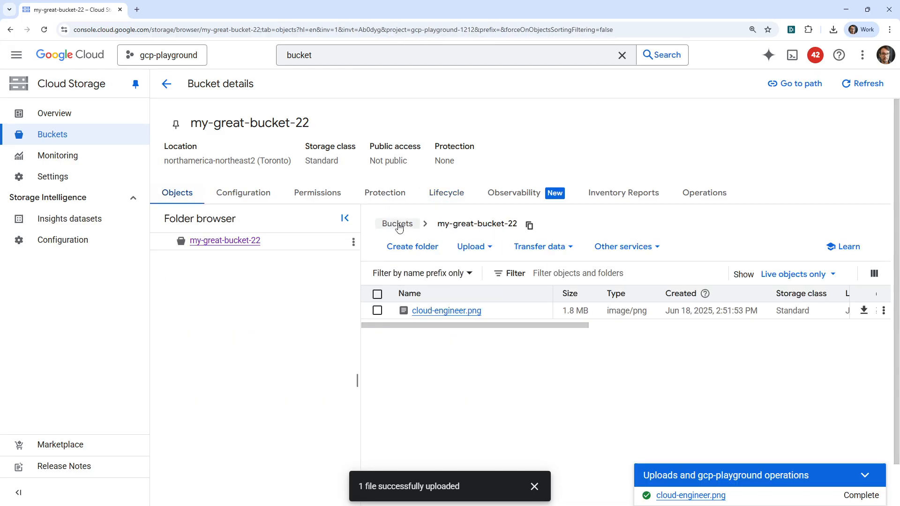